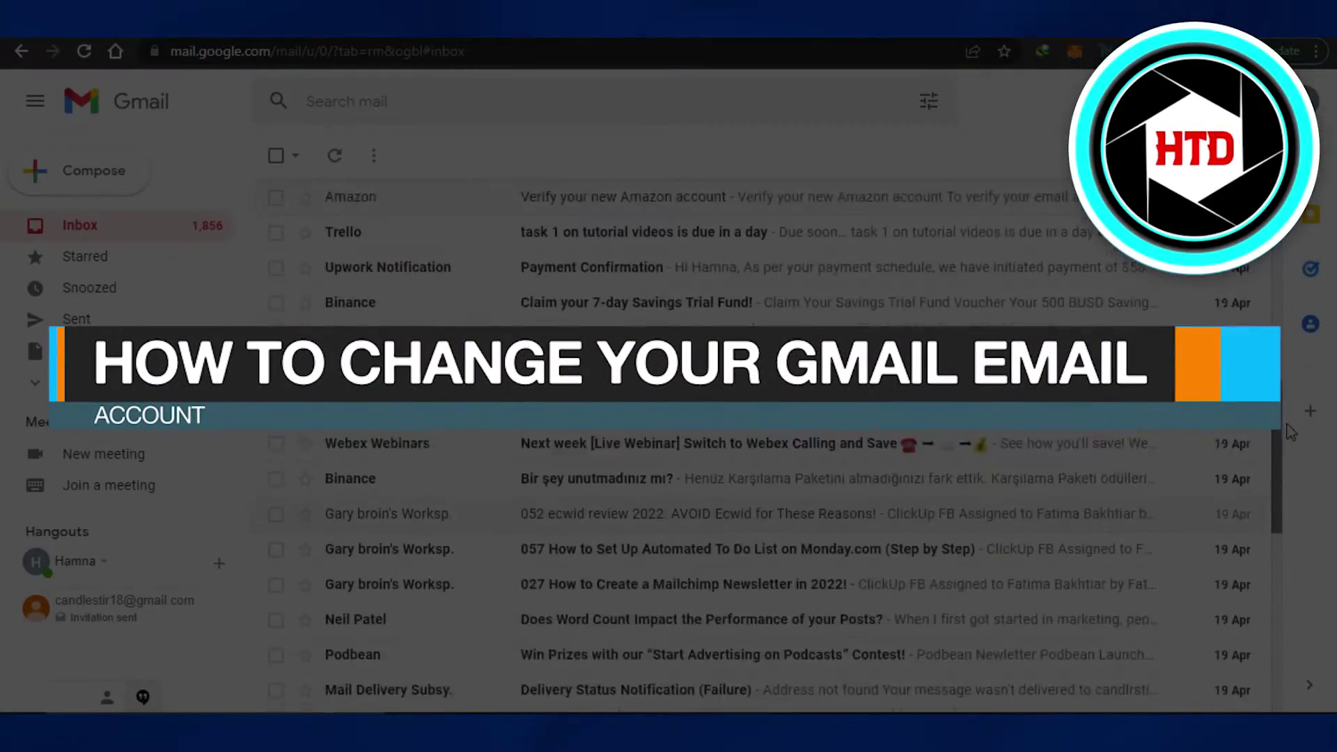
scroll(1290, 432, up, 5)
scroll(1290, 432, up, 5)
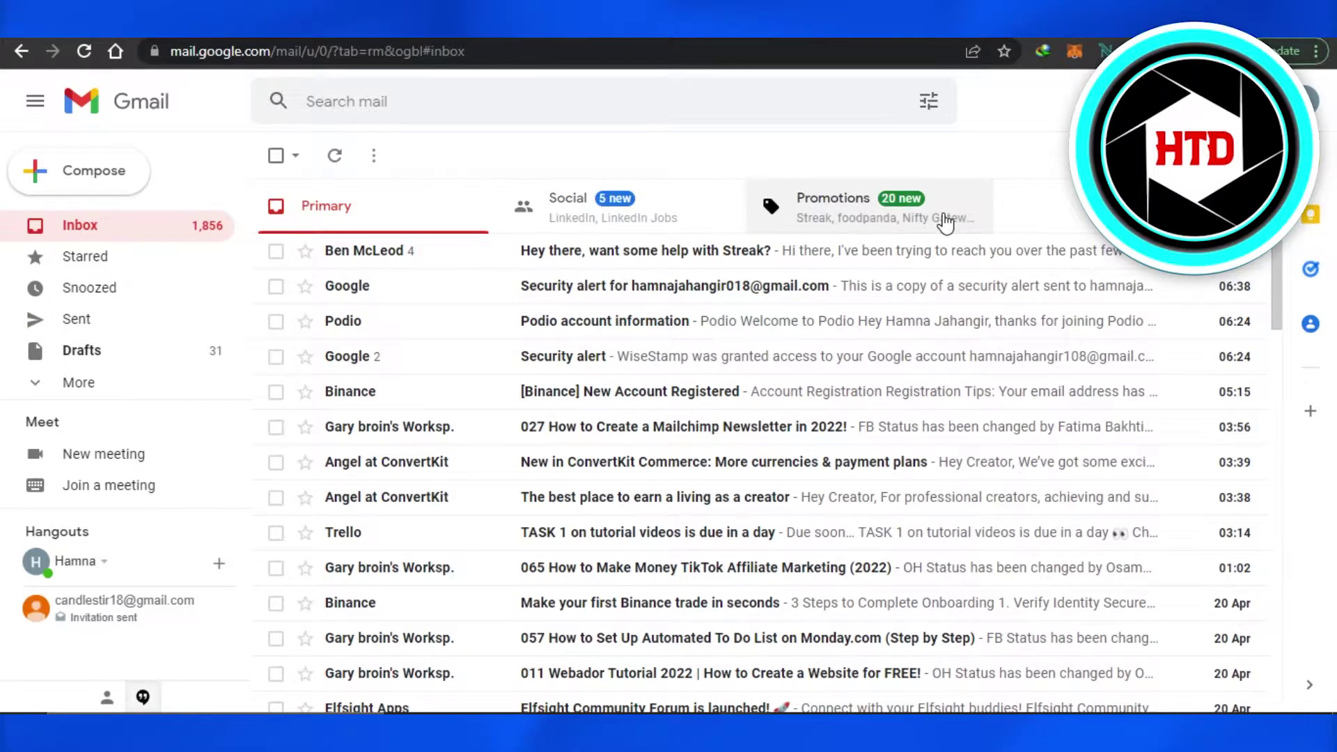
scroll(1269, 306, down, 1)
scroll(1264, 398, down, 10)
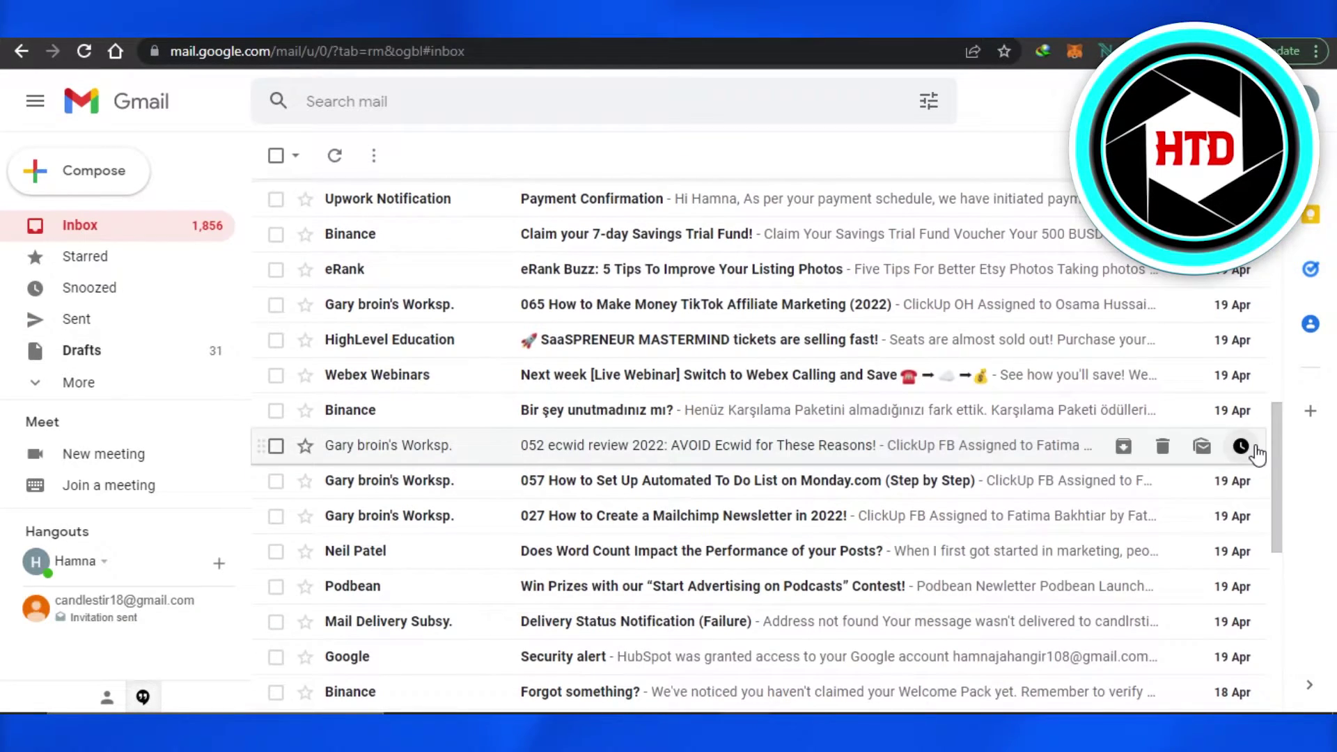
drag(1277, 456, 1287, 331)
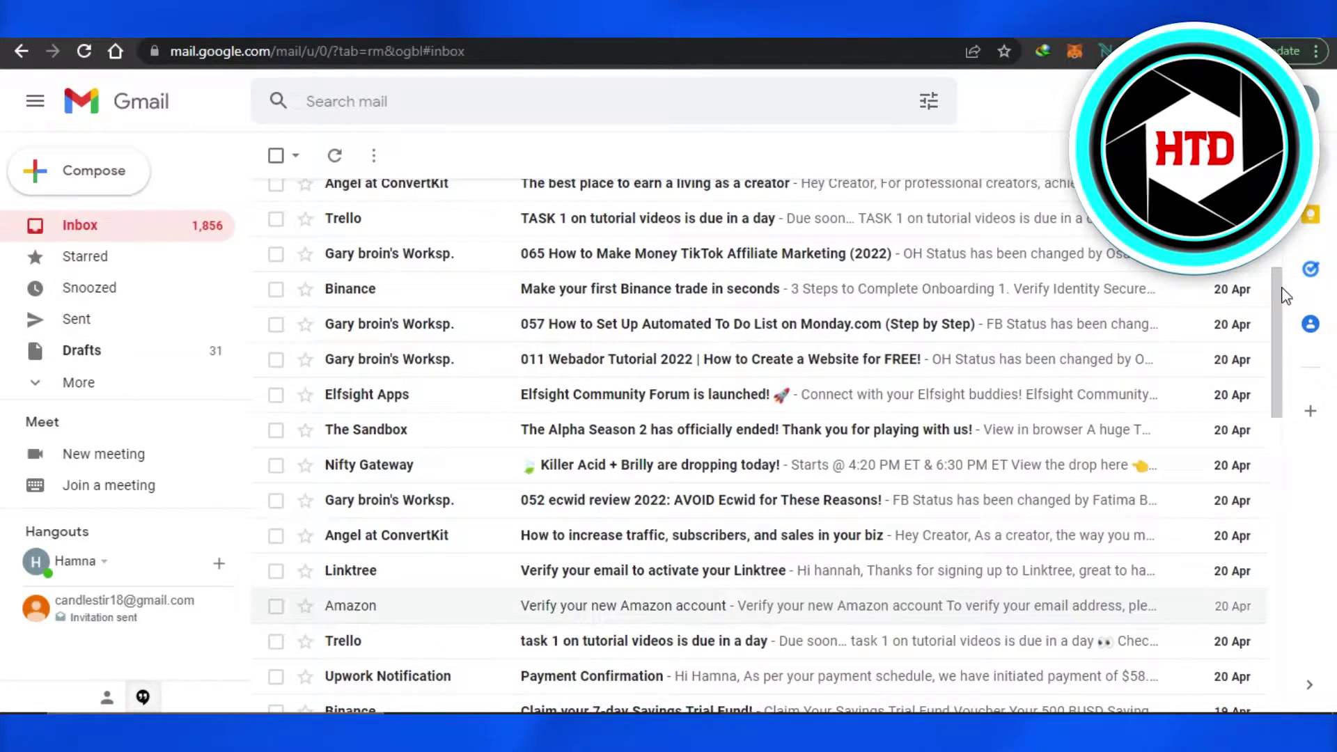
scroll(1284, 295, up, 4)
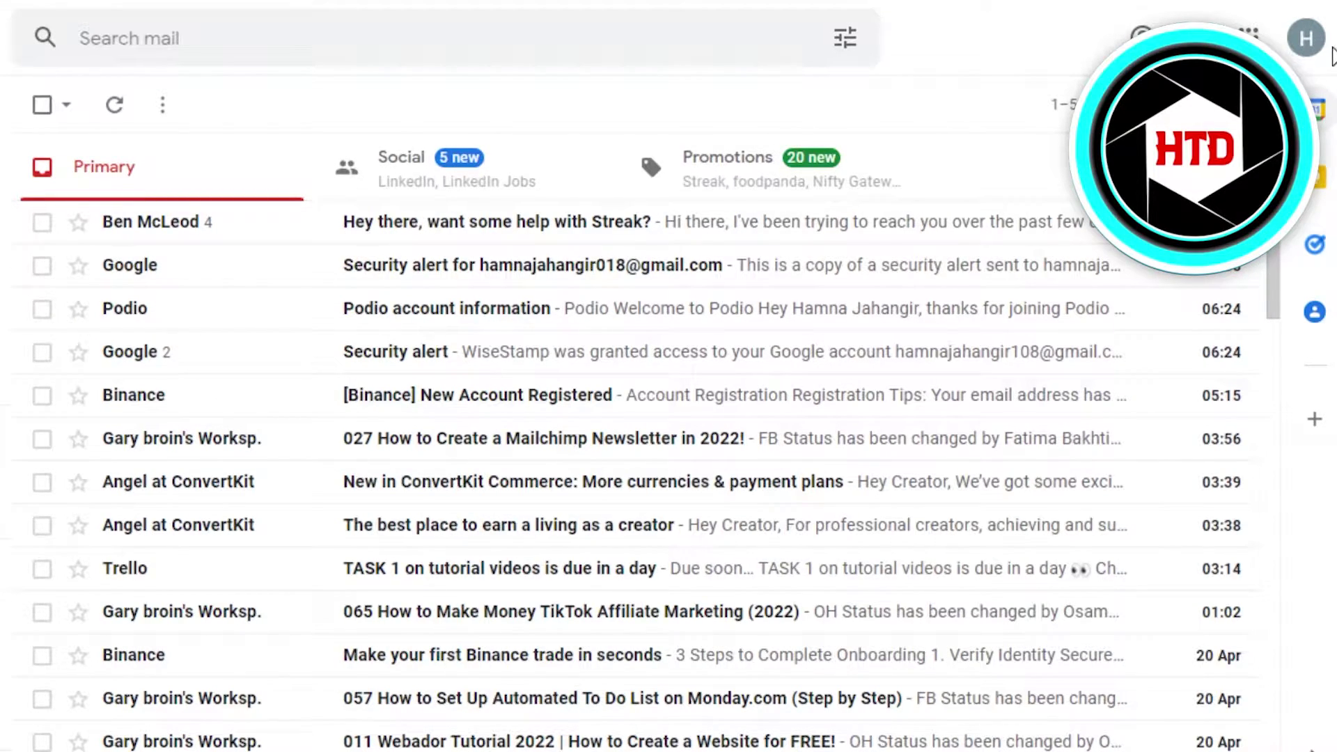
- Bring up Google sign-in for Gmail from the account avatar menu's Add another account
click(1306, 39)
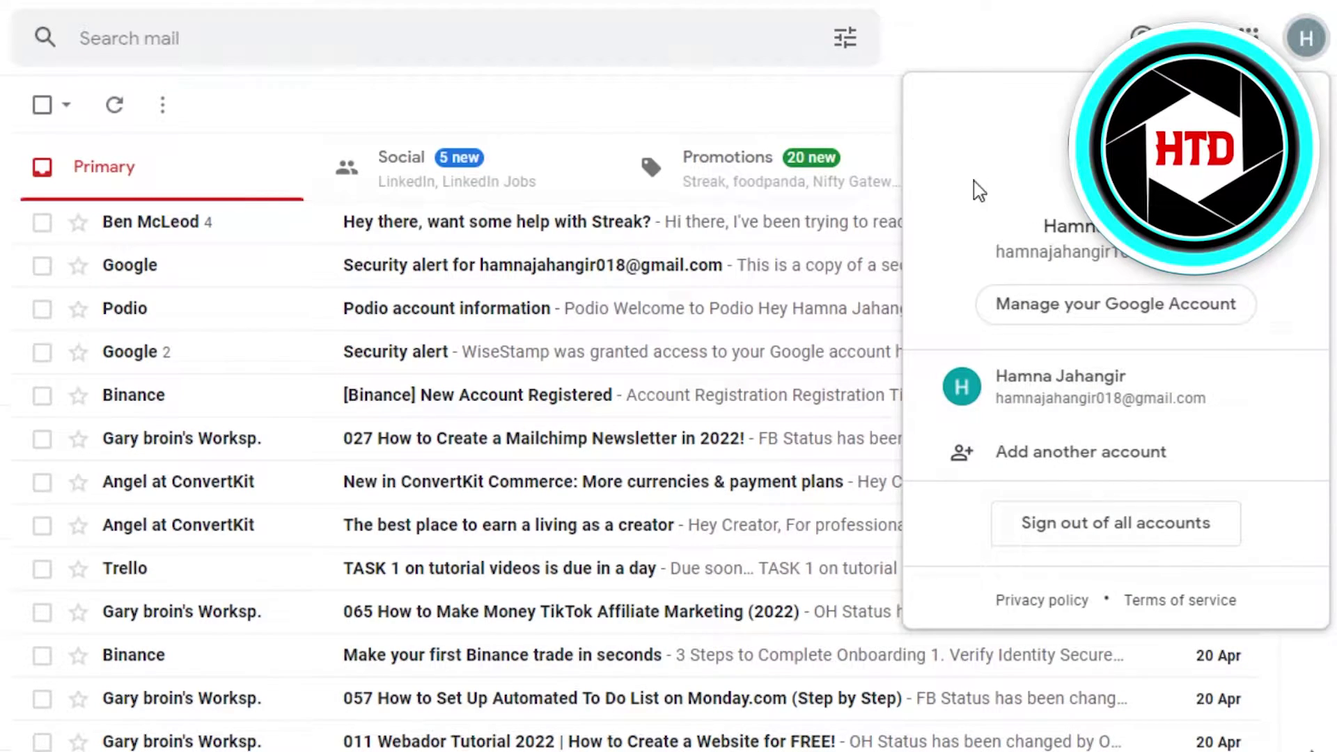
click(830, 76)
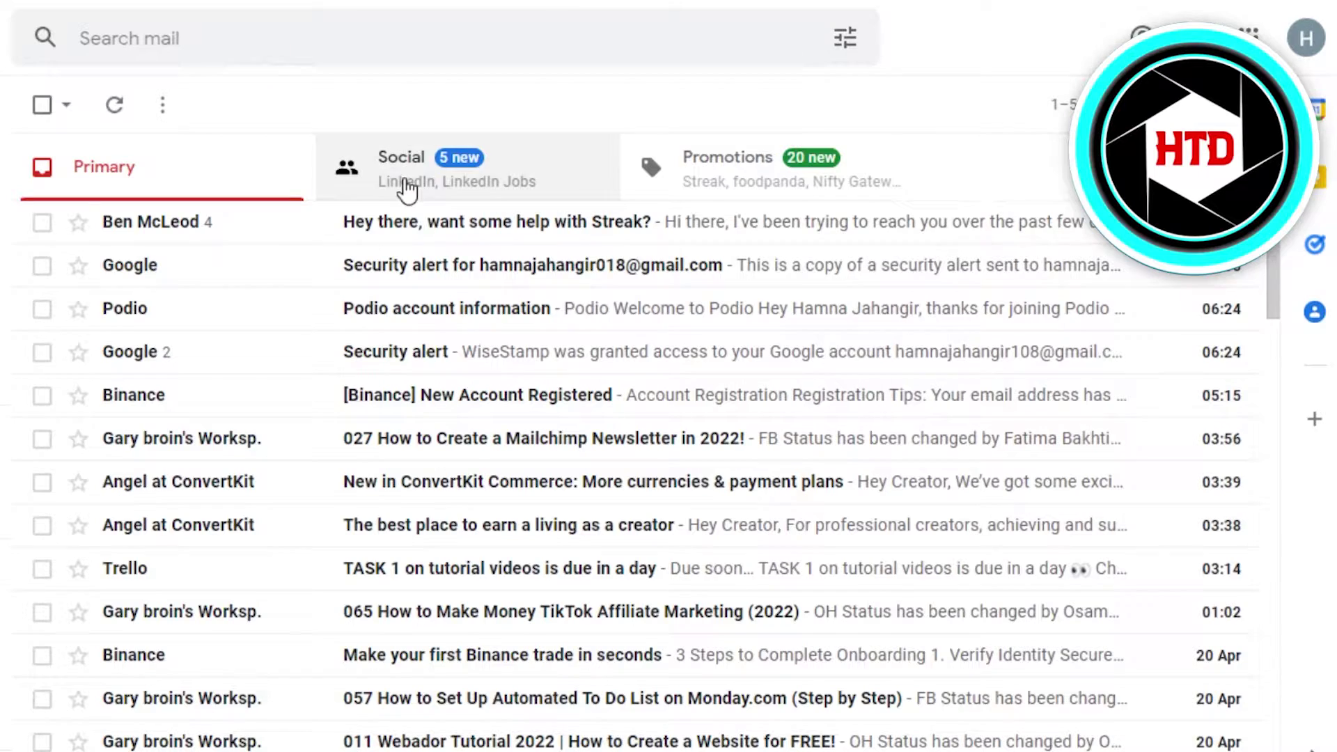
mouse_move(627, 222)
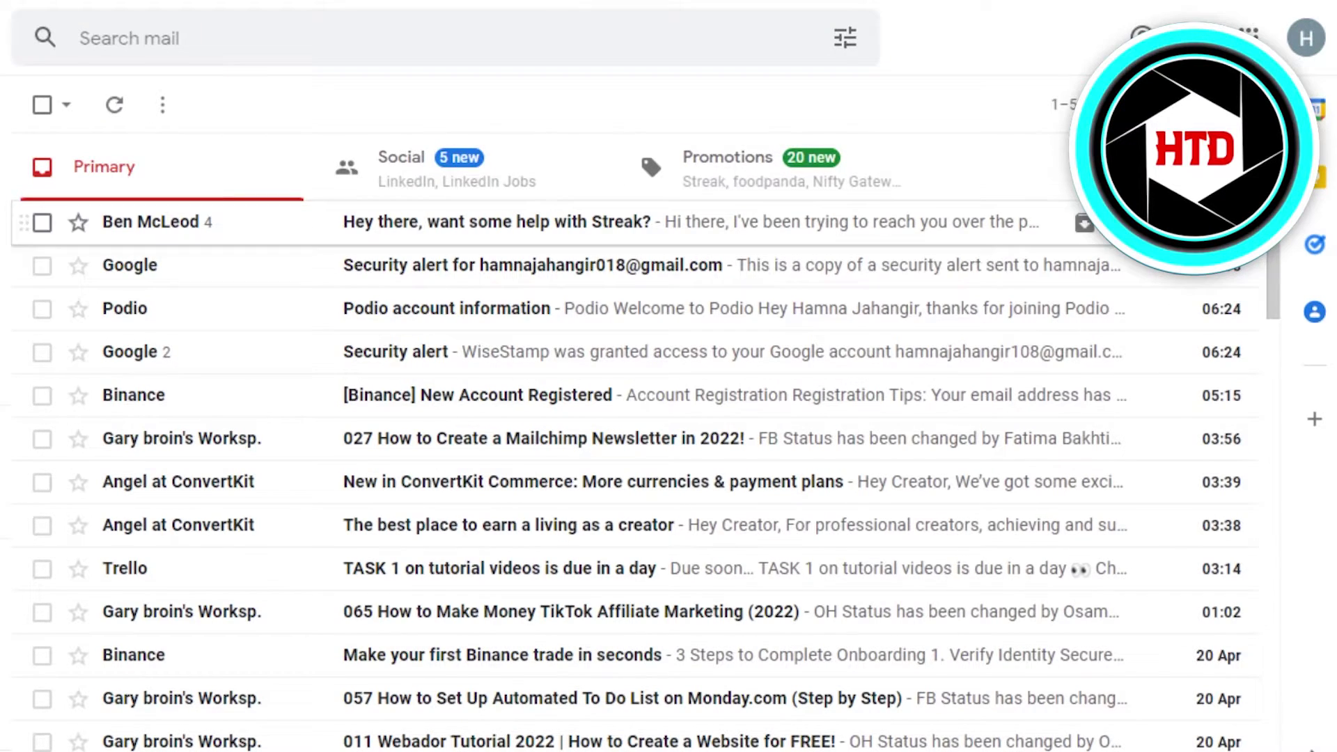
scroll(1247, 292, down, 2)
scroll(1236, 430, down, 8)
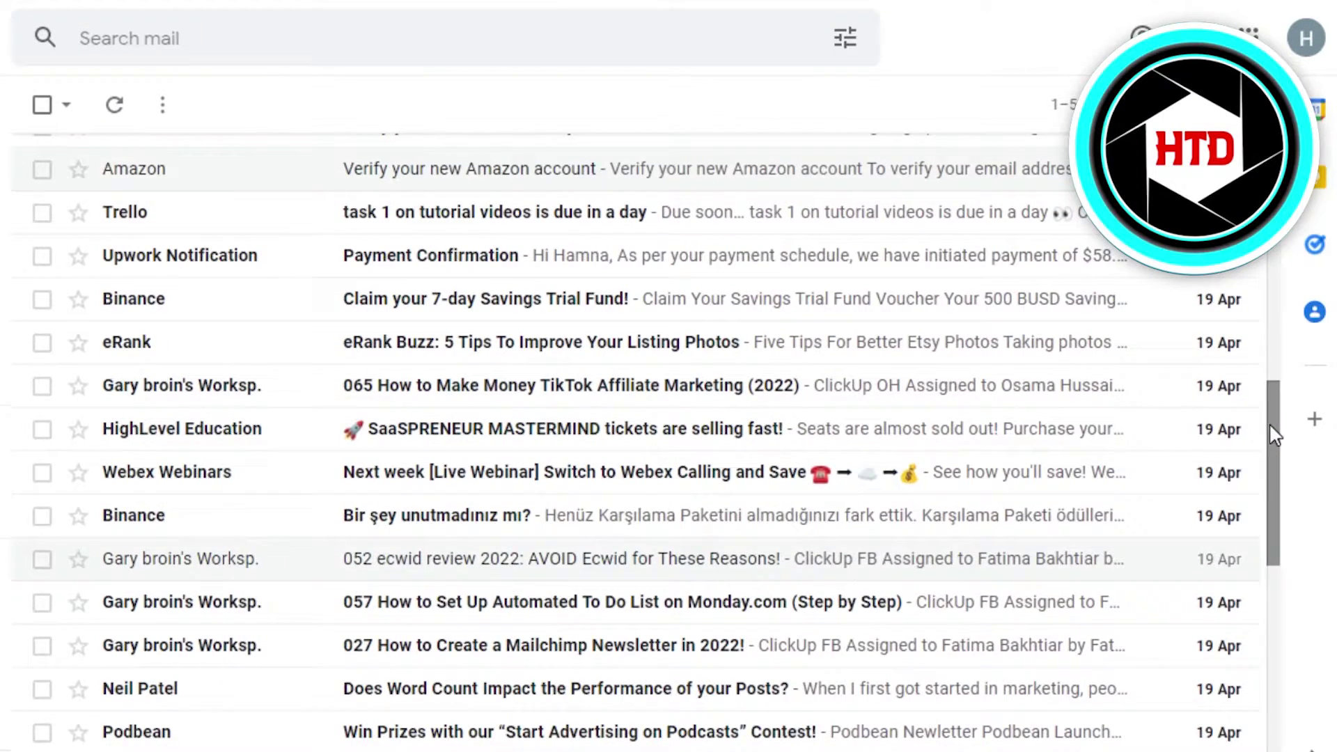
drag(1270, 423, 1296, 242)
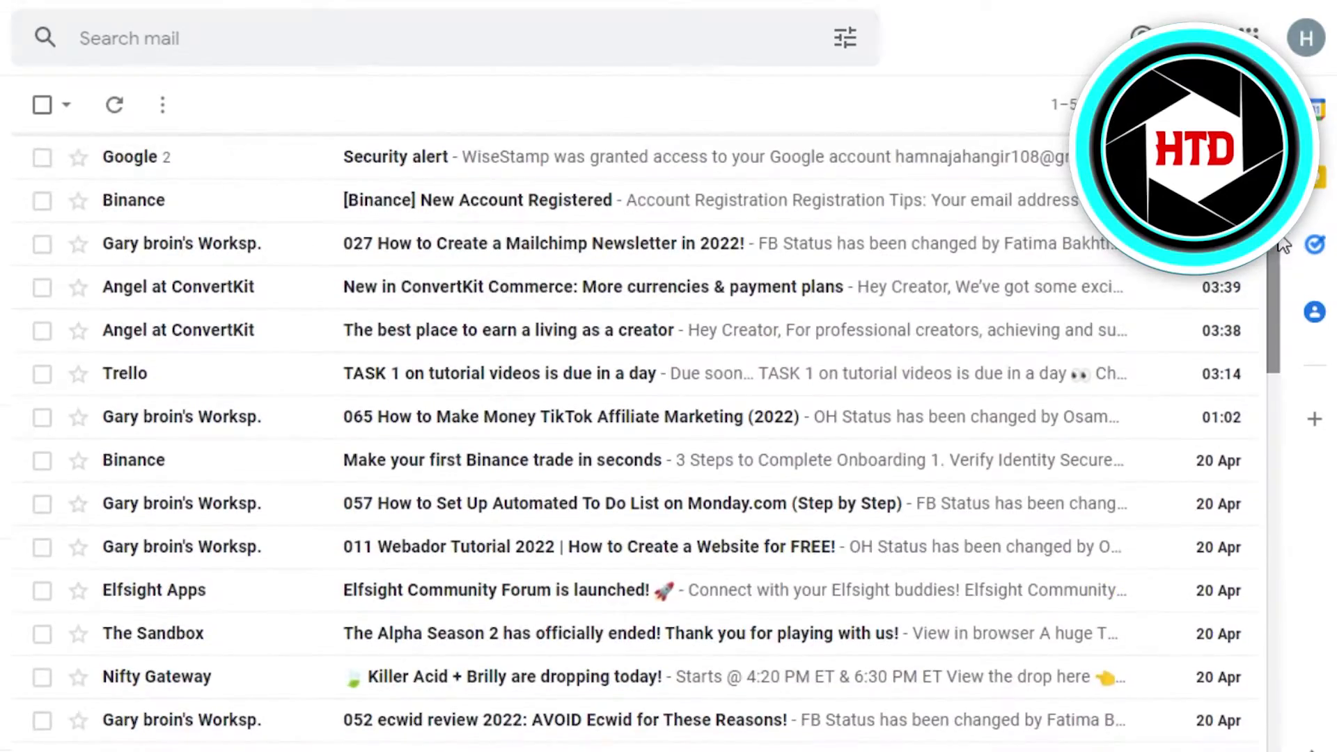
scroll(731, 314, up, 3)
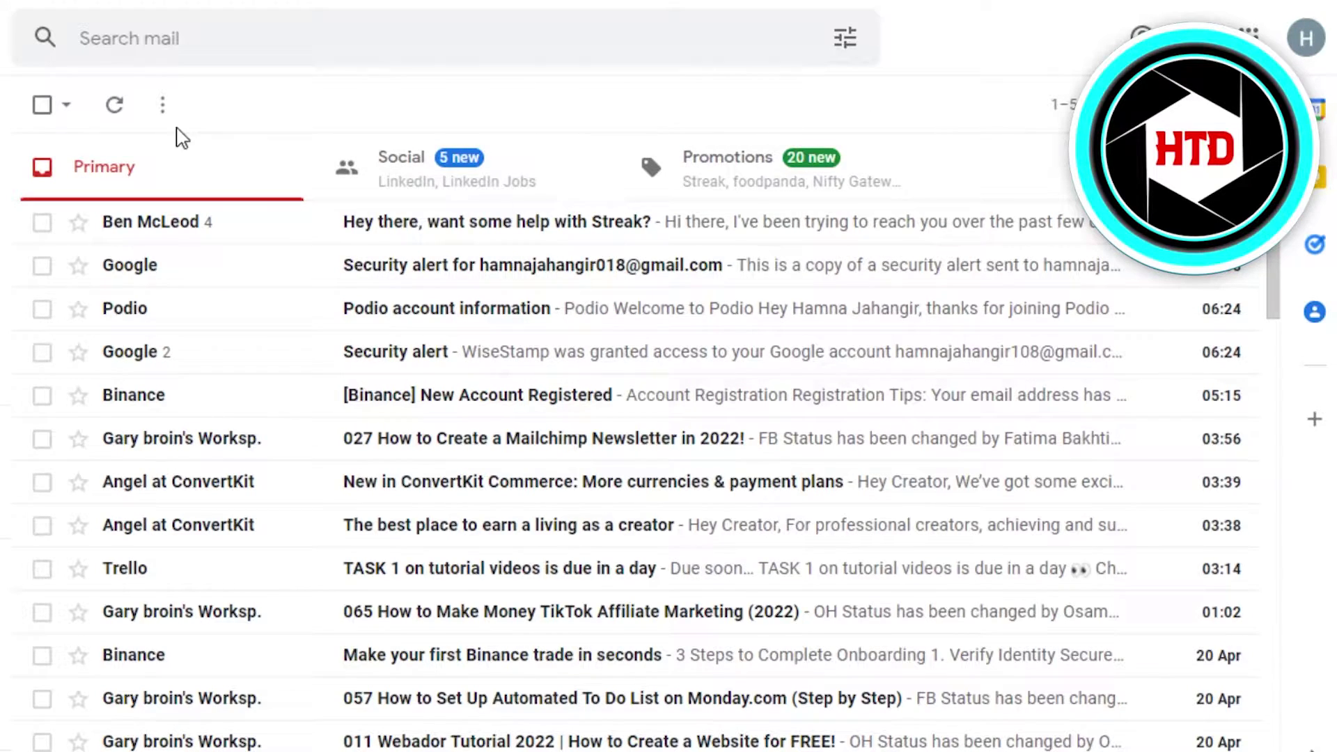
click(1086, 106)
click(1306, 38)
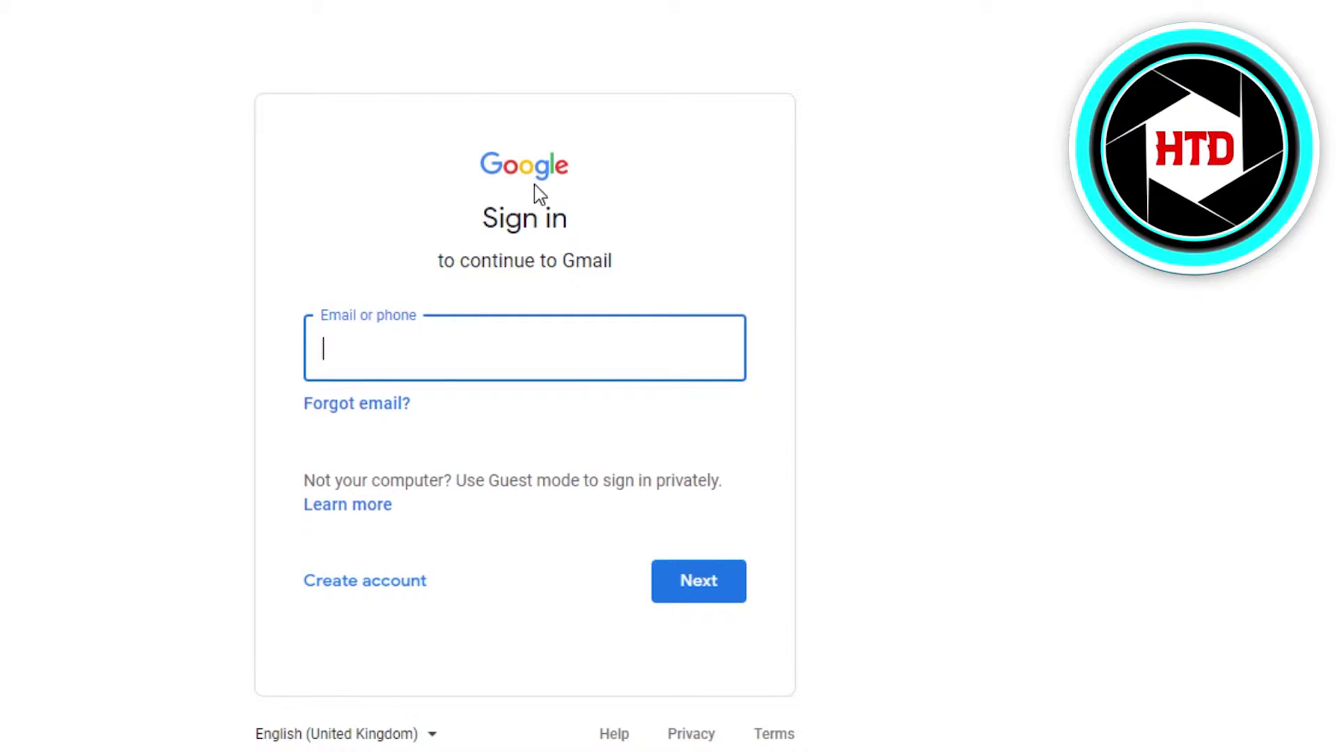
- Start a new personal Google account via Create account, For myself, then return to the inbox
click(361, 588)
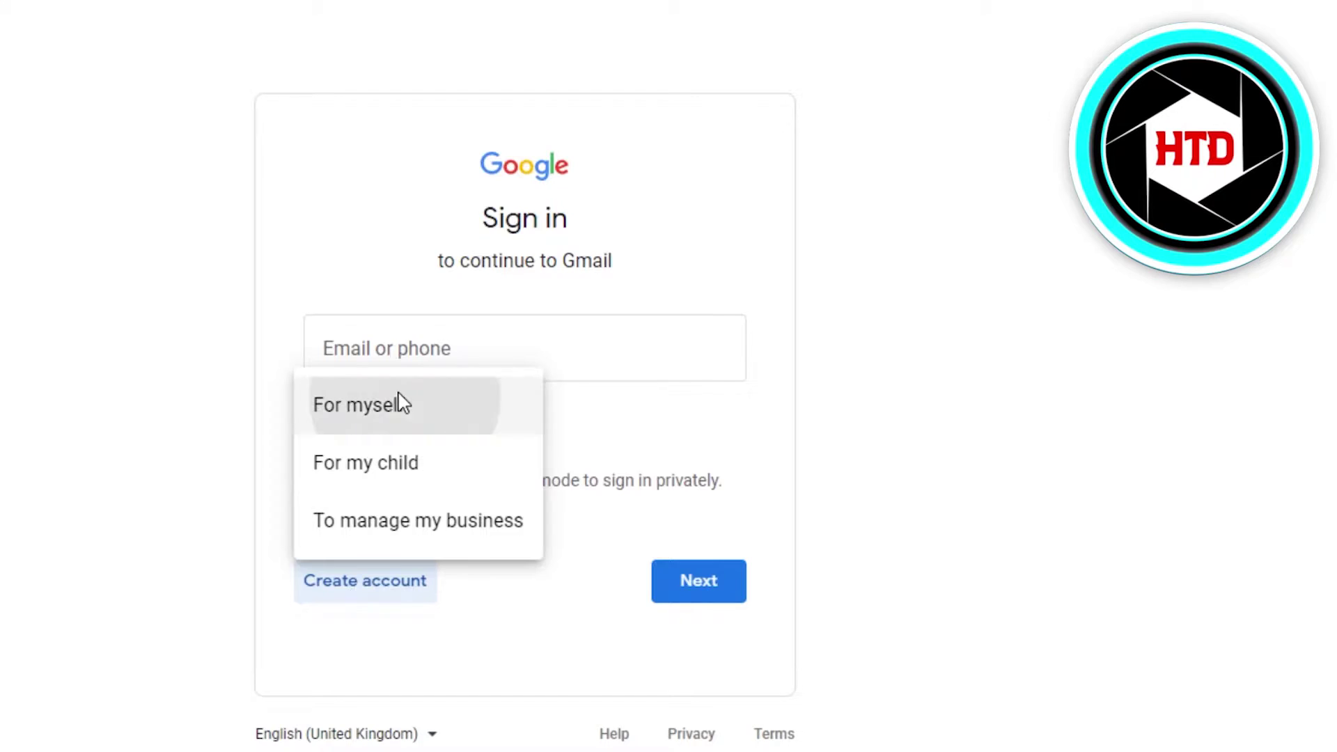
click(398, 402)
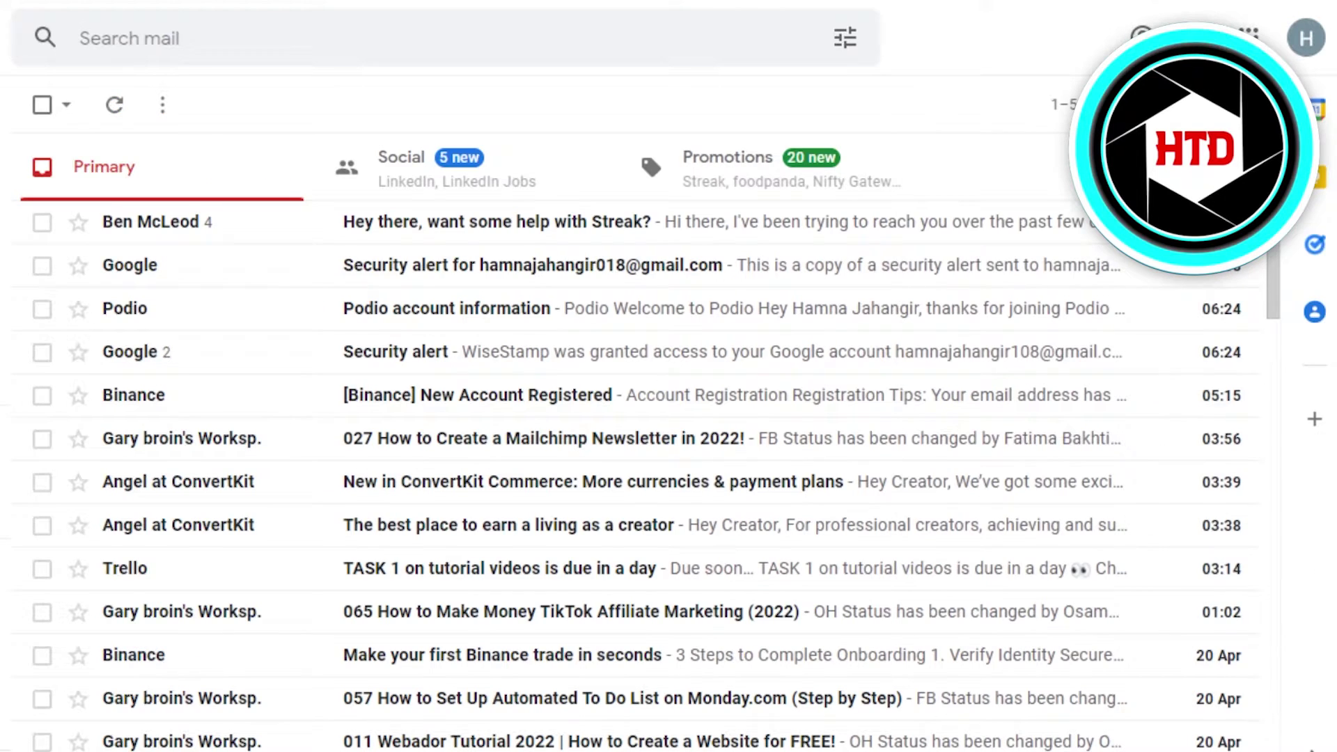
click(1306, 42)
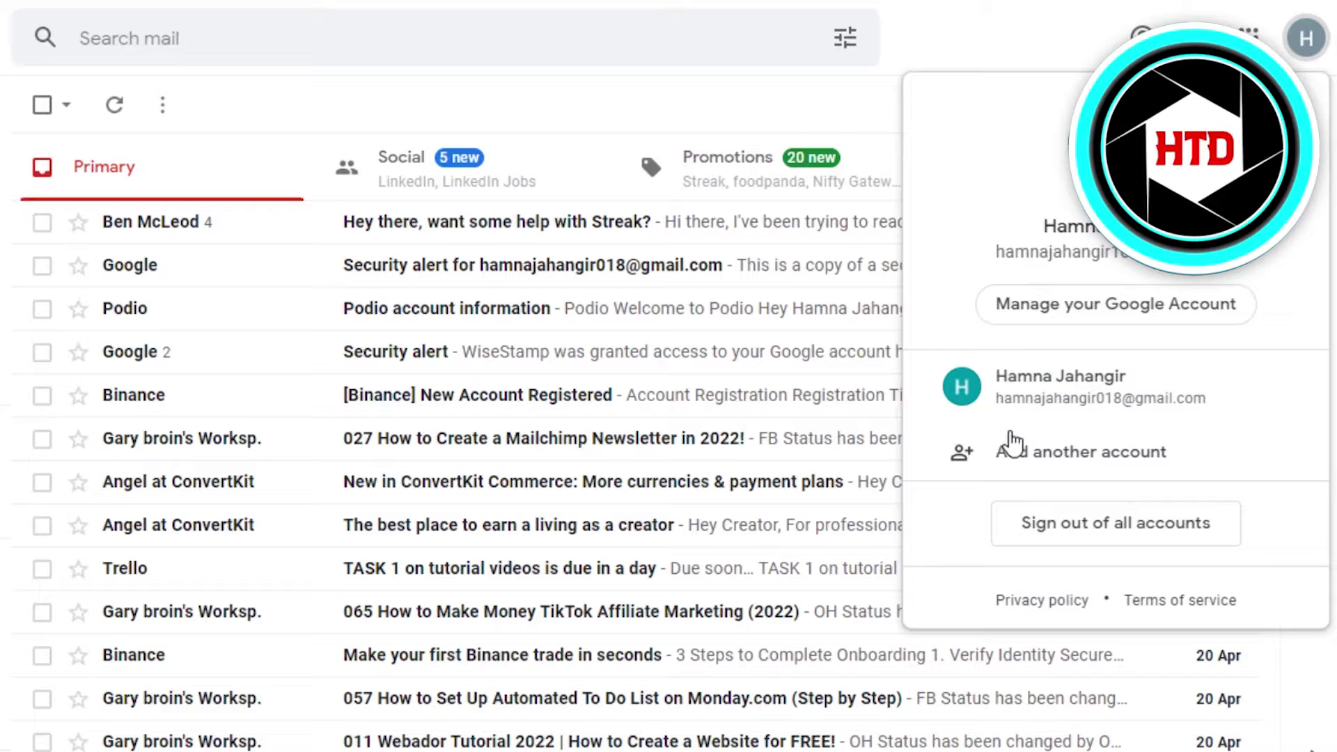
click(863, 142)
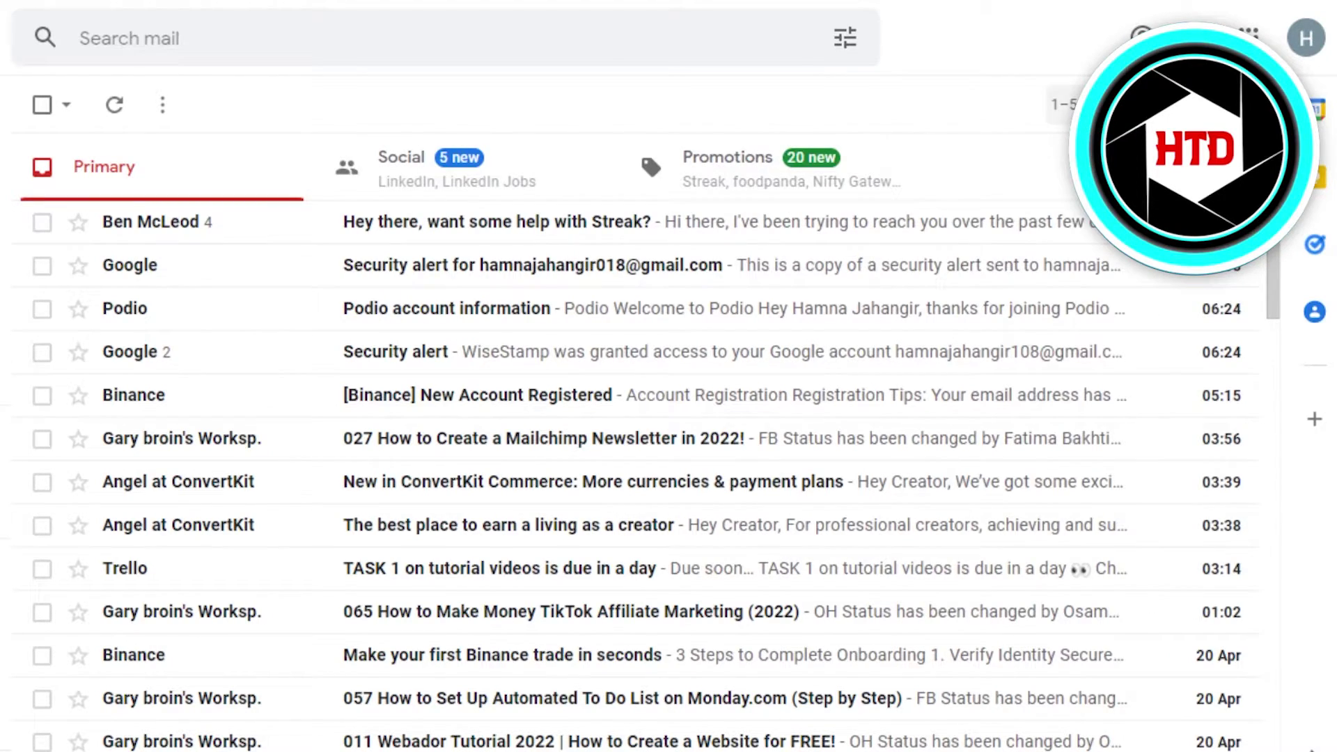
- Go to Gmail's full settings on the Forwarding and POP/IMAP tab via the gear menu
click(1141, 39)
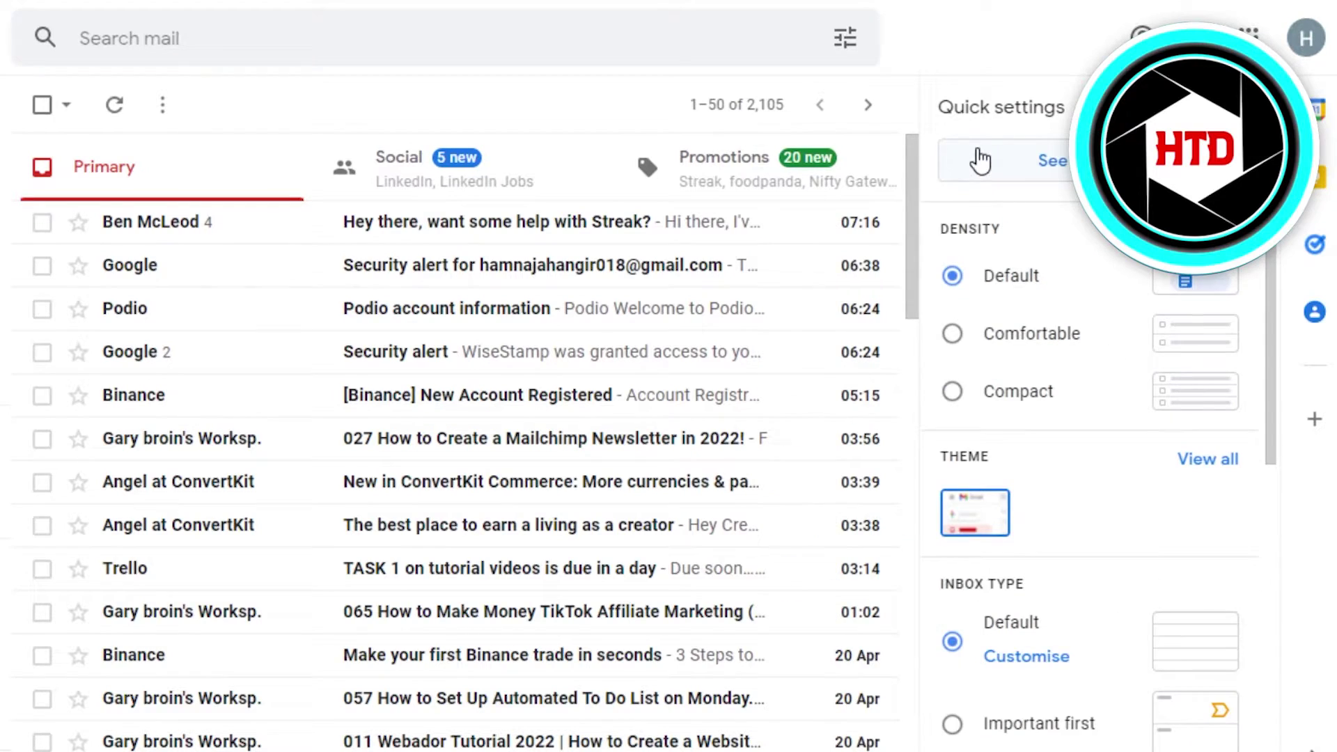
click(1063, 158)
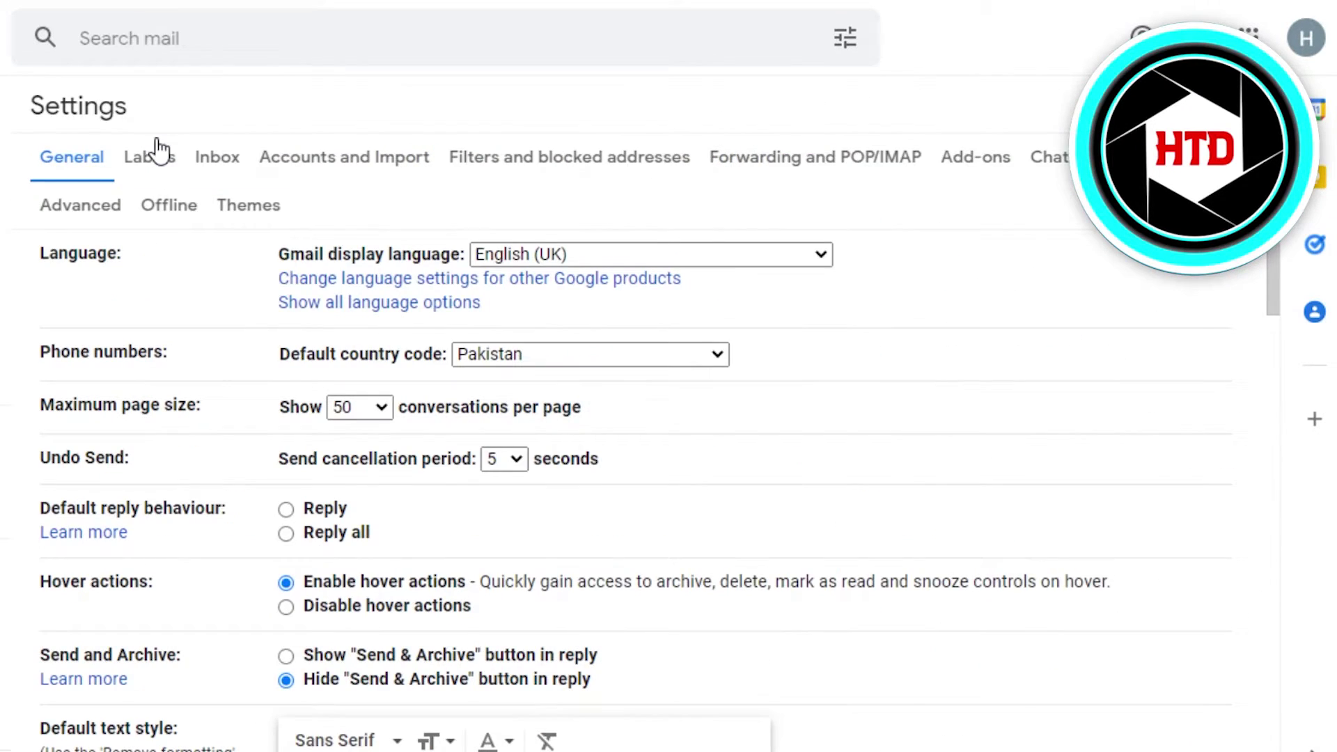
click(804, 159)
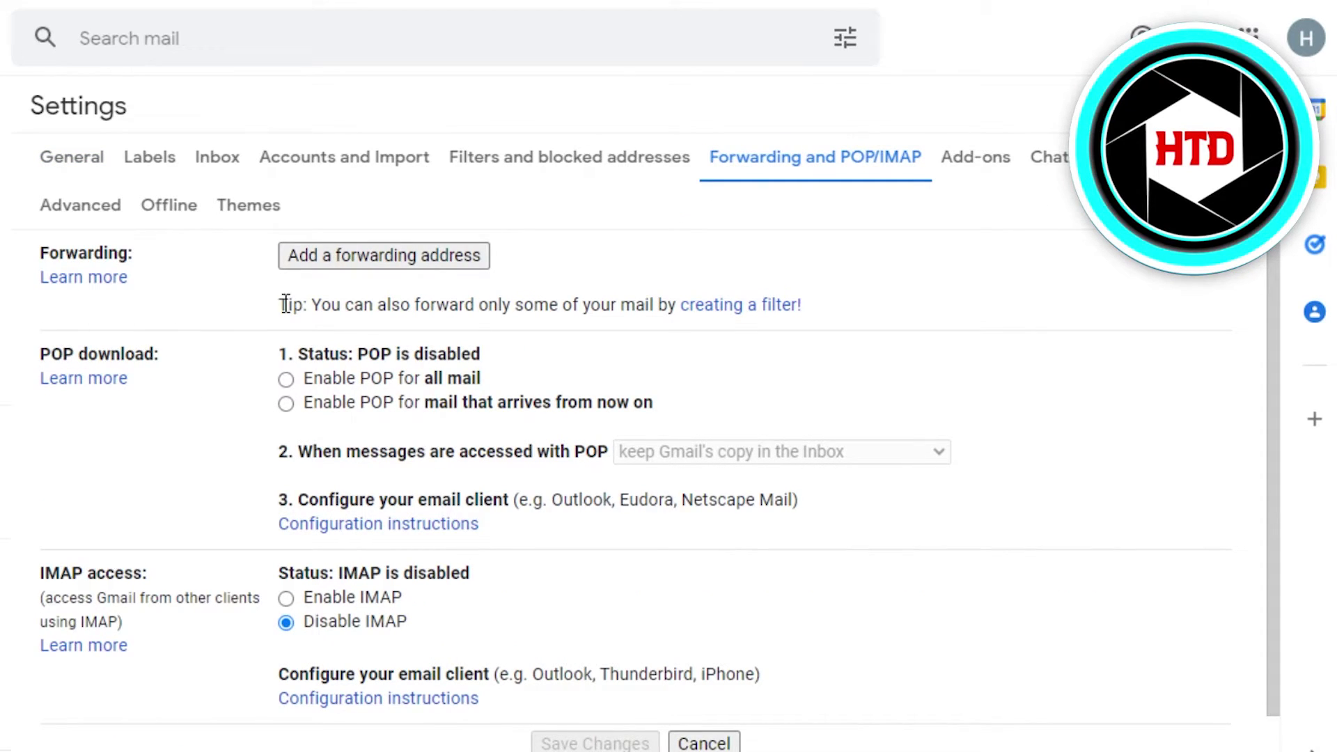
- Open Add a forwarding address, try Next with no address, then close the dialog
click(406, 255)
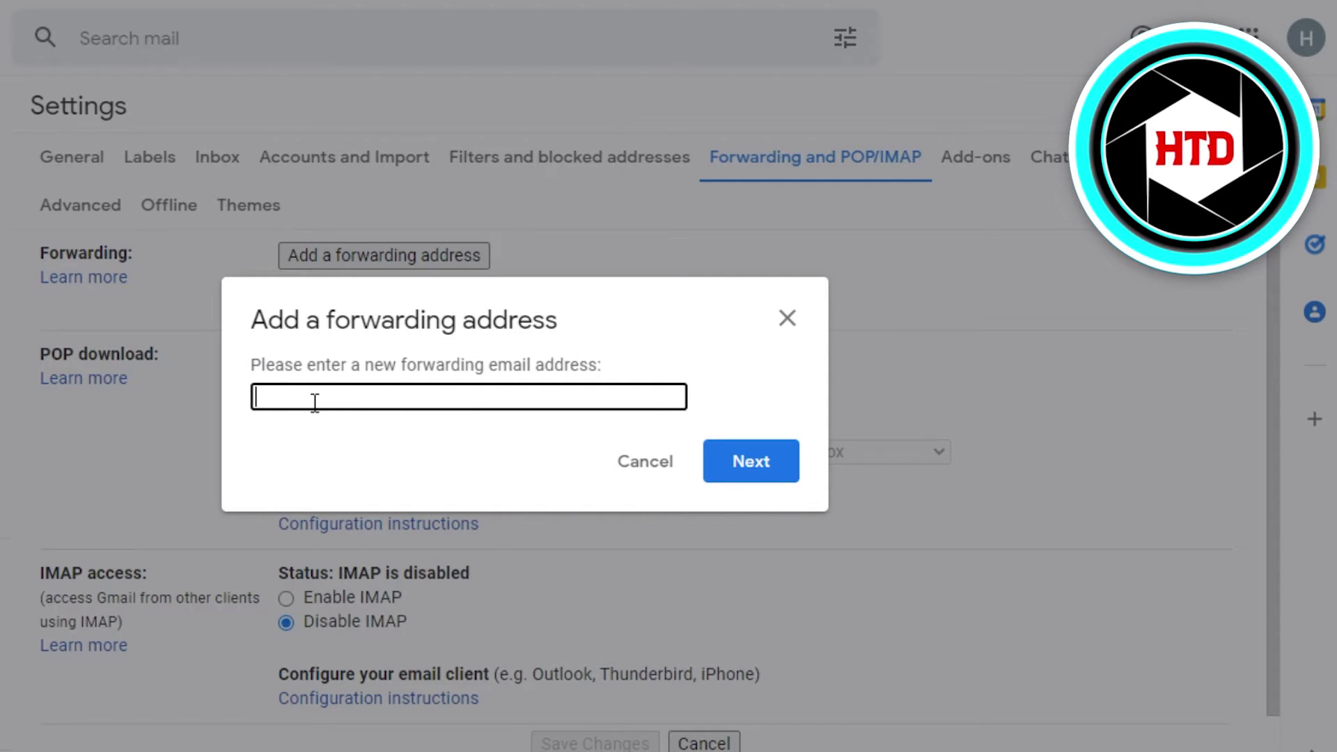
click(760, 463)
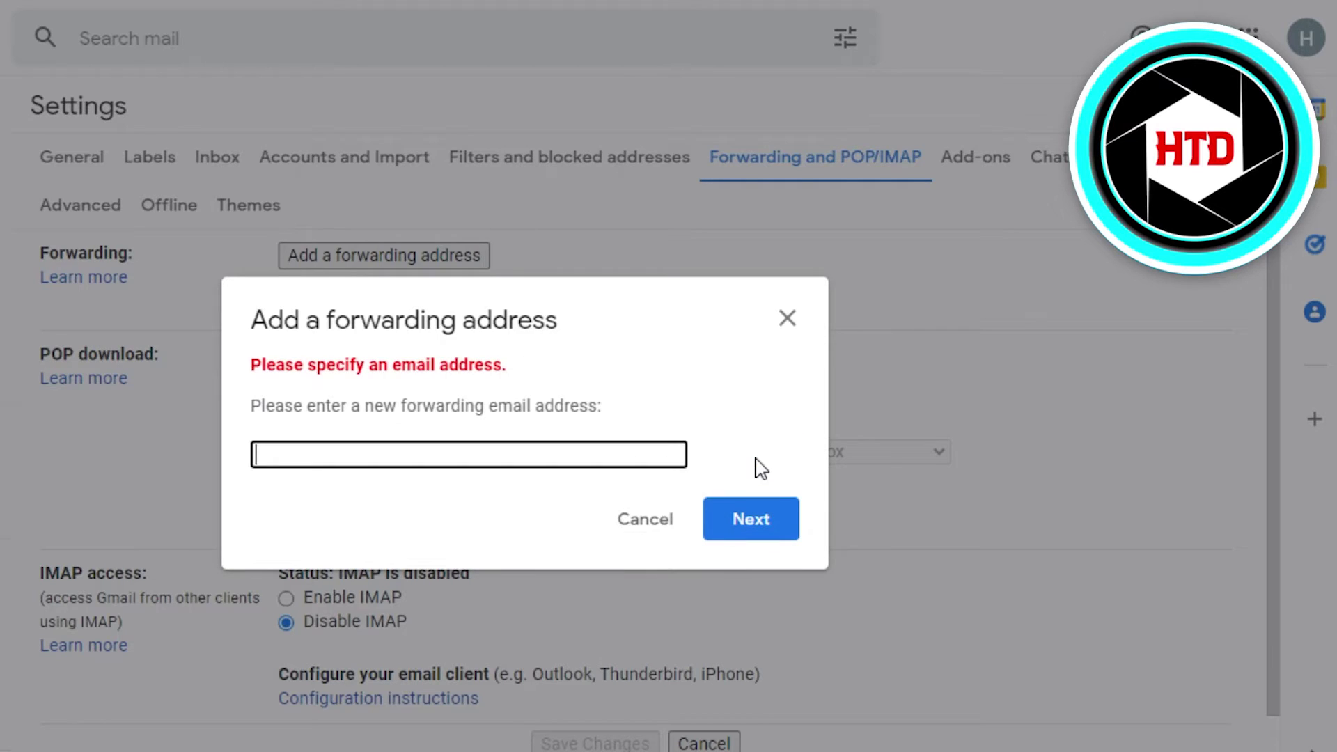
click(788, 318)
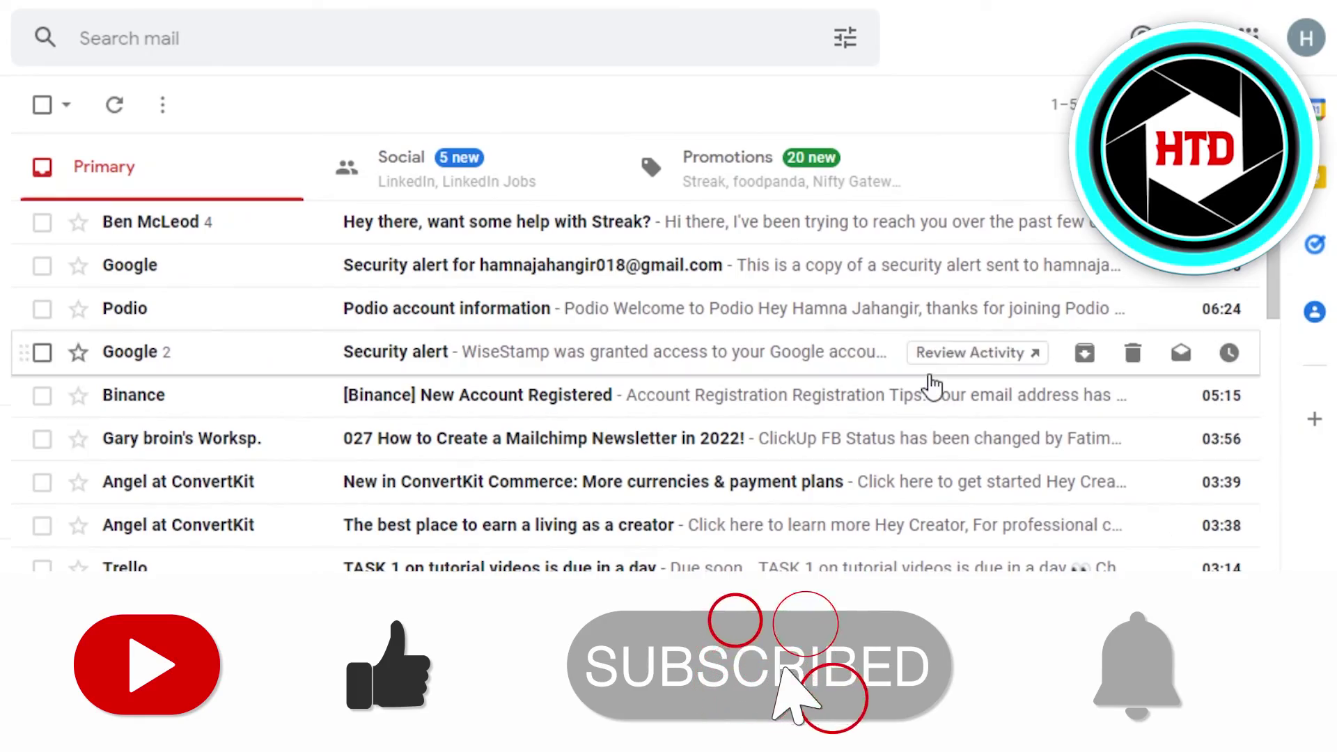
scroll(638, 366, down, 1)
scroll(1268, 373, down, 10)
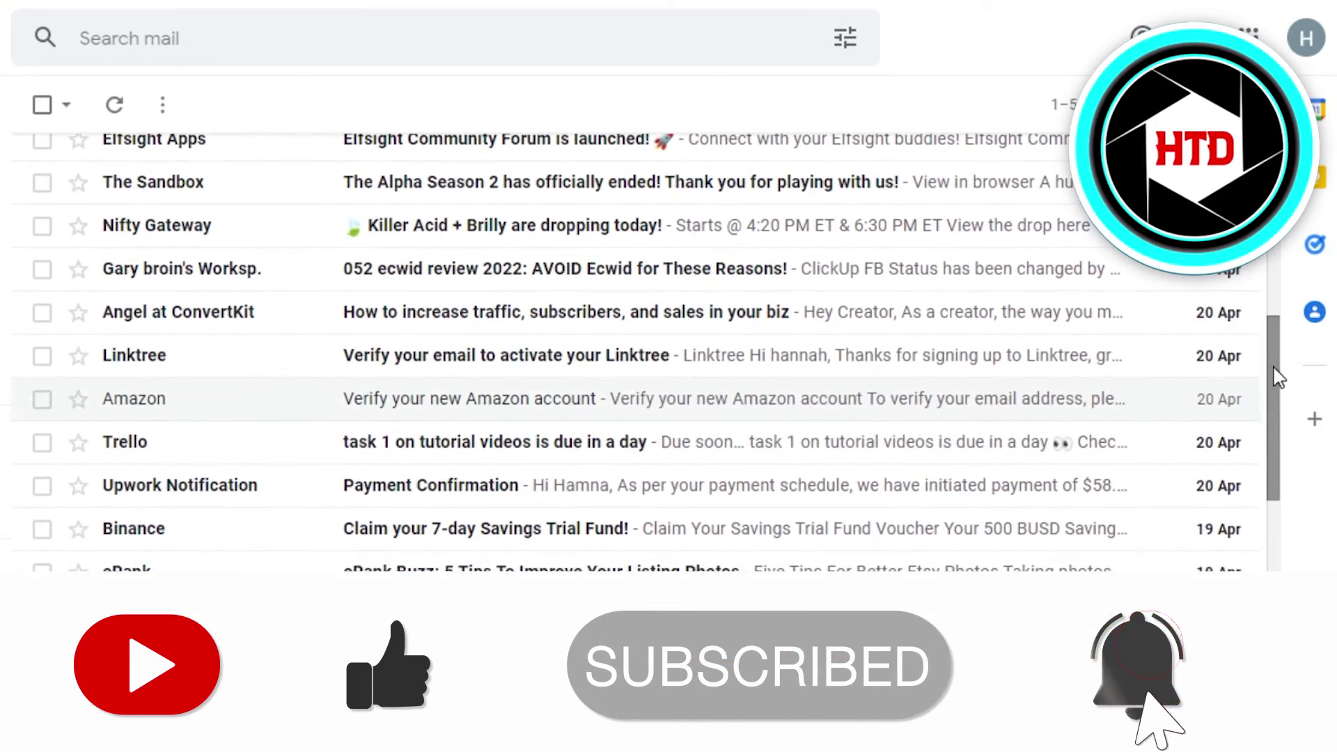
scroll(1264, 362, up, 1)
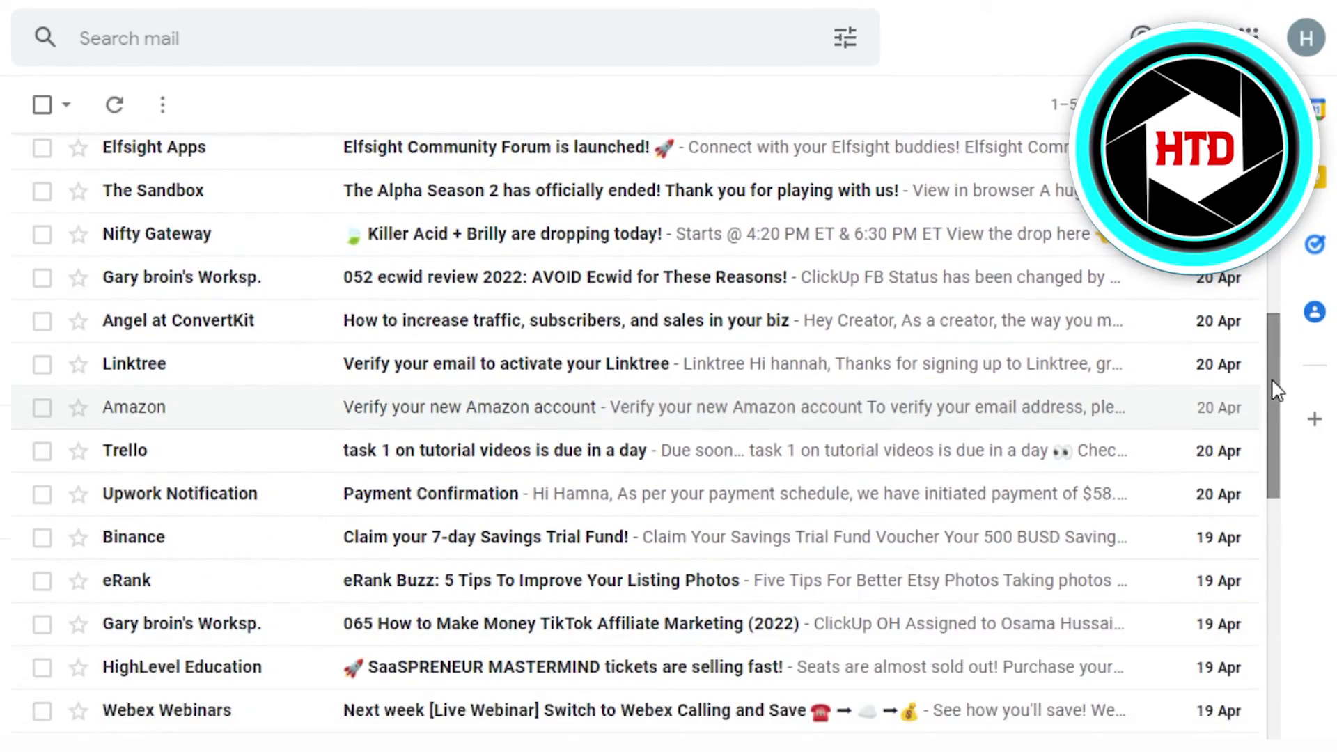
scroll(1264, 362, up, 9)
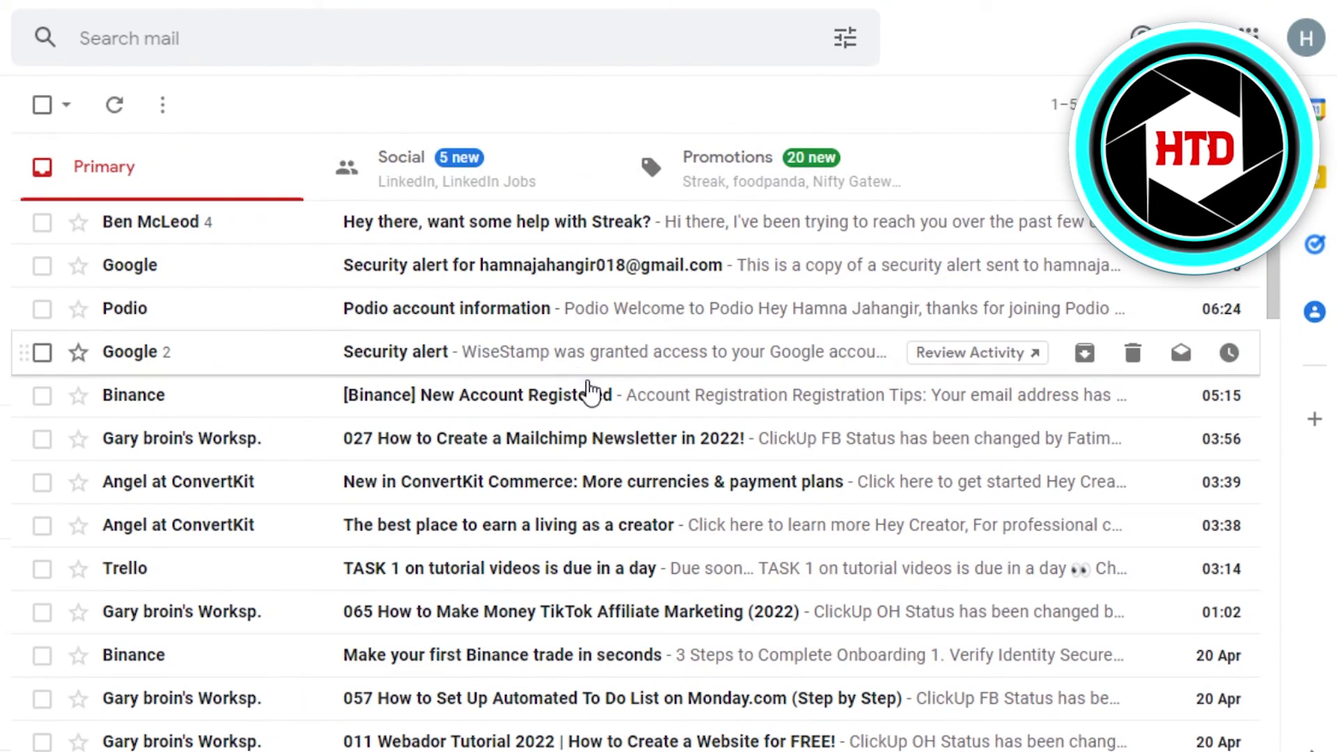